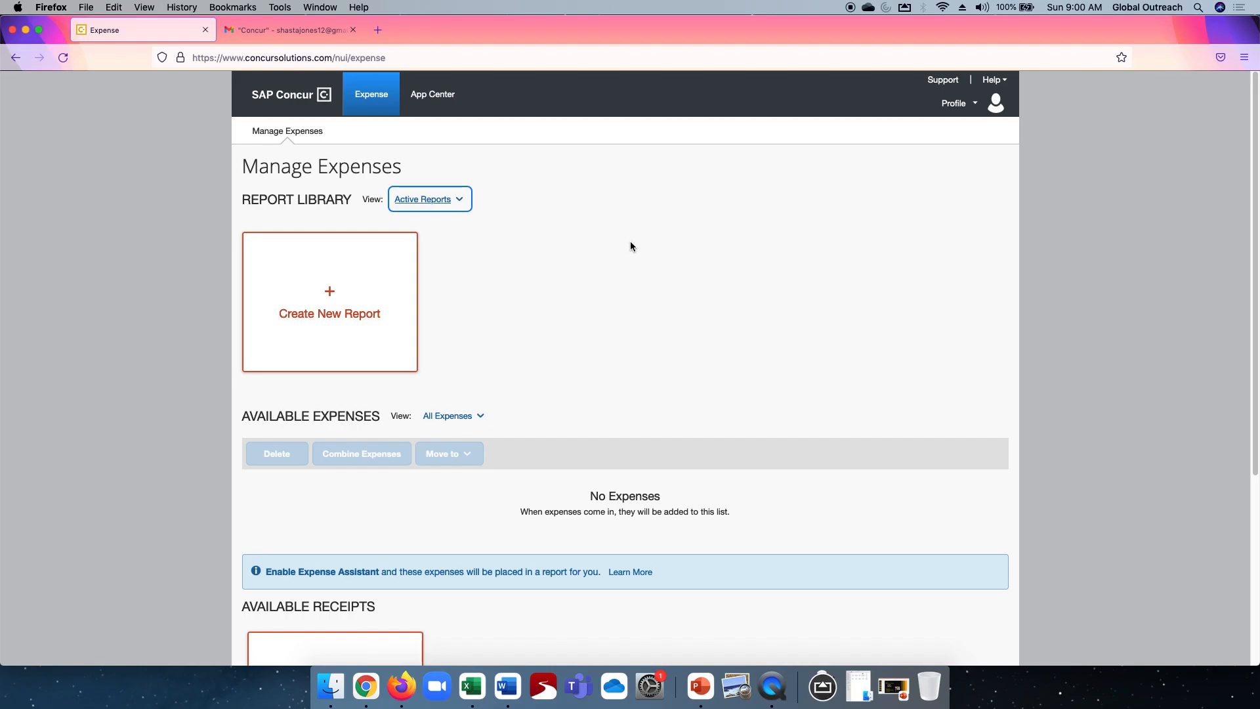
- Reload the expense list and open the Dollar General expense's source receipt to review it
{"action": "left_click", "coordinate": [64, 58]}
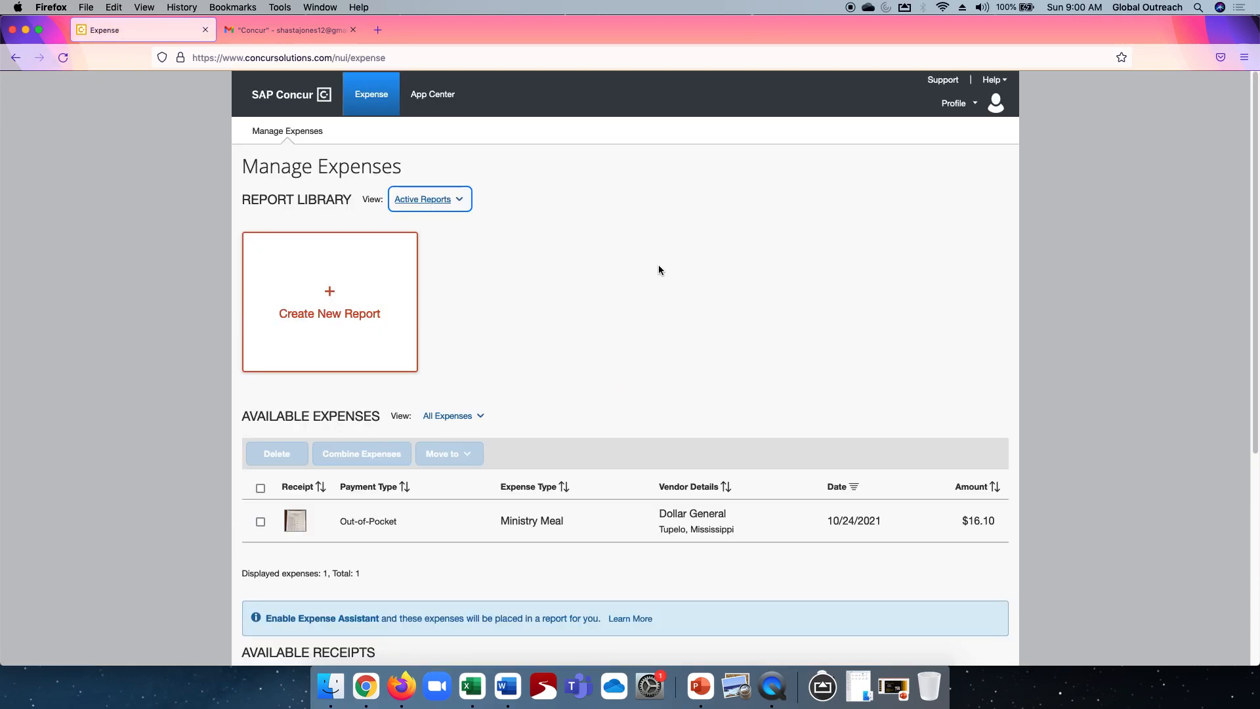
{"action": "left_click", "coordinate": [525, 520]}
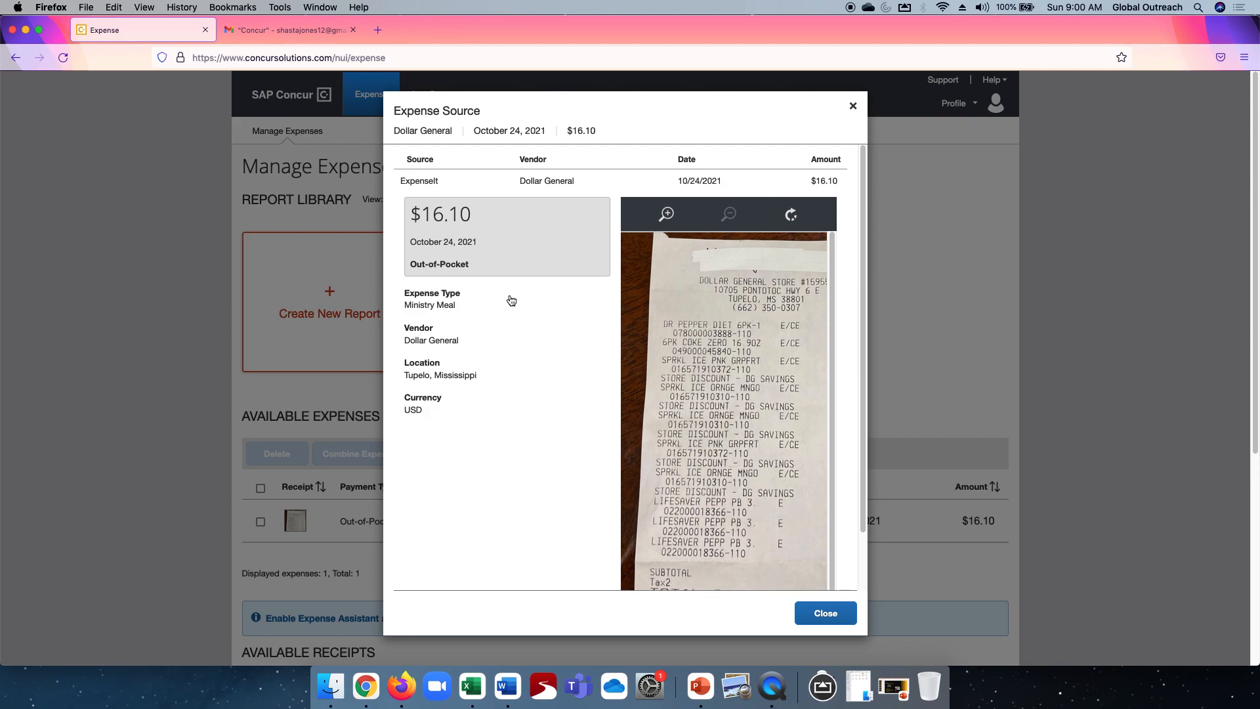
{"action": "left_click", "coordinate": [826, 615]}
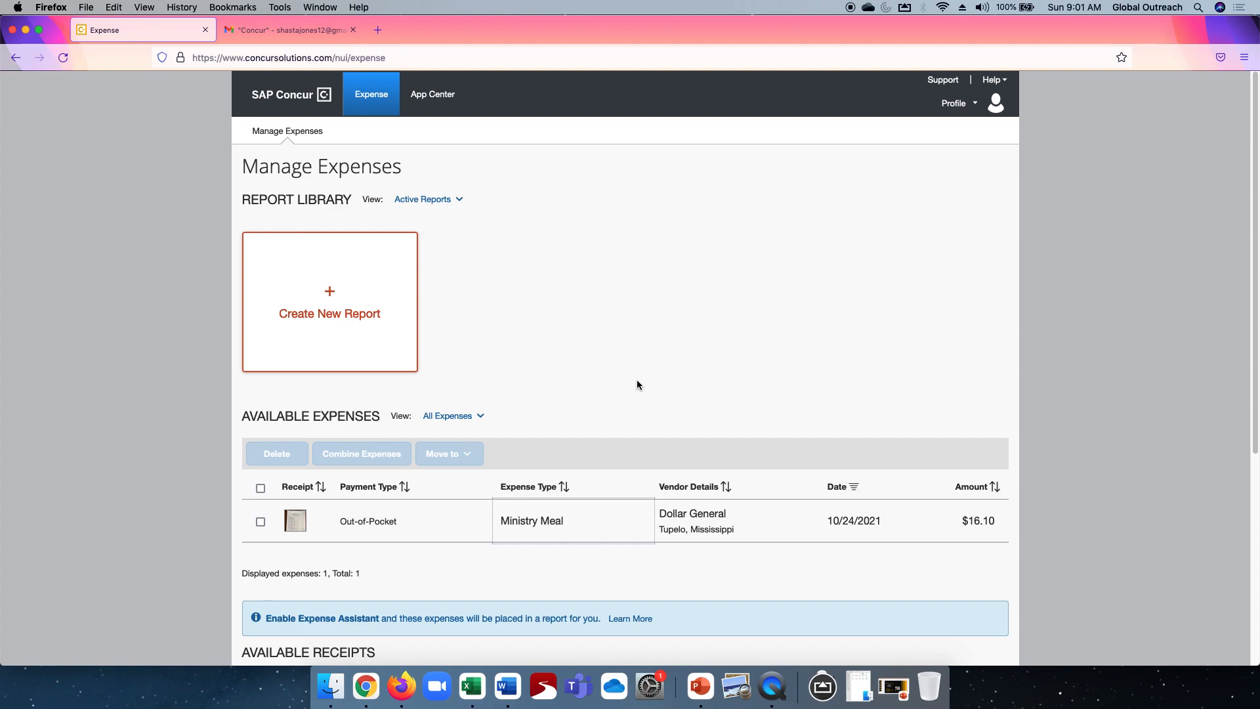
- Forward the AT&T payment update email from the Concur label to the ExpenseIt receipts address
{"action": "left_click", "coordinate": [292, 31]}
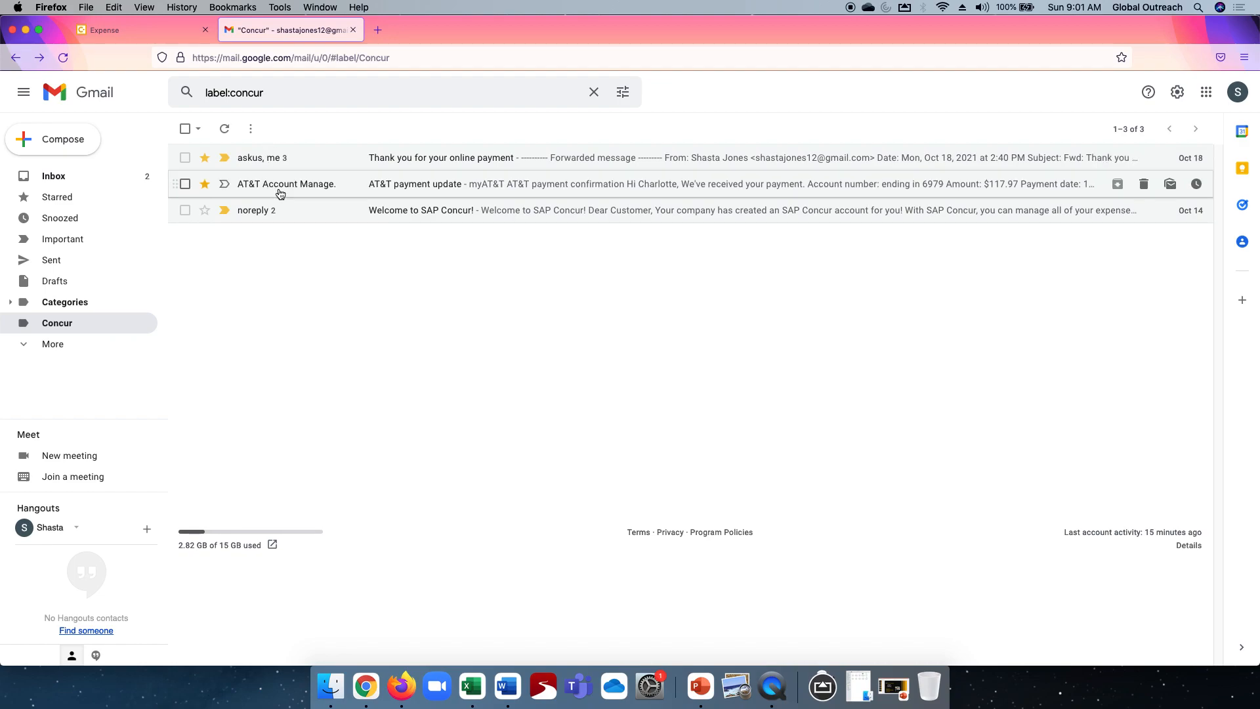
{"action": "left_click", "coordinate": [252, 188]}
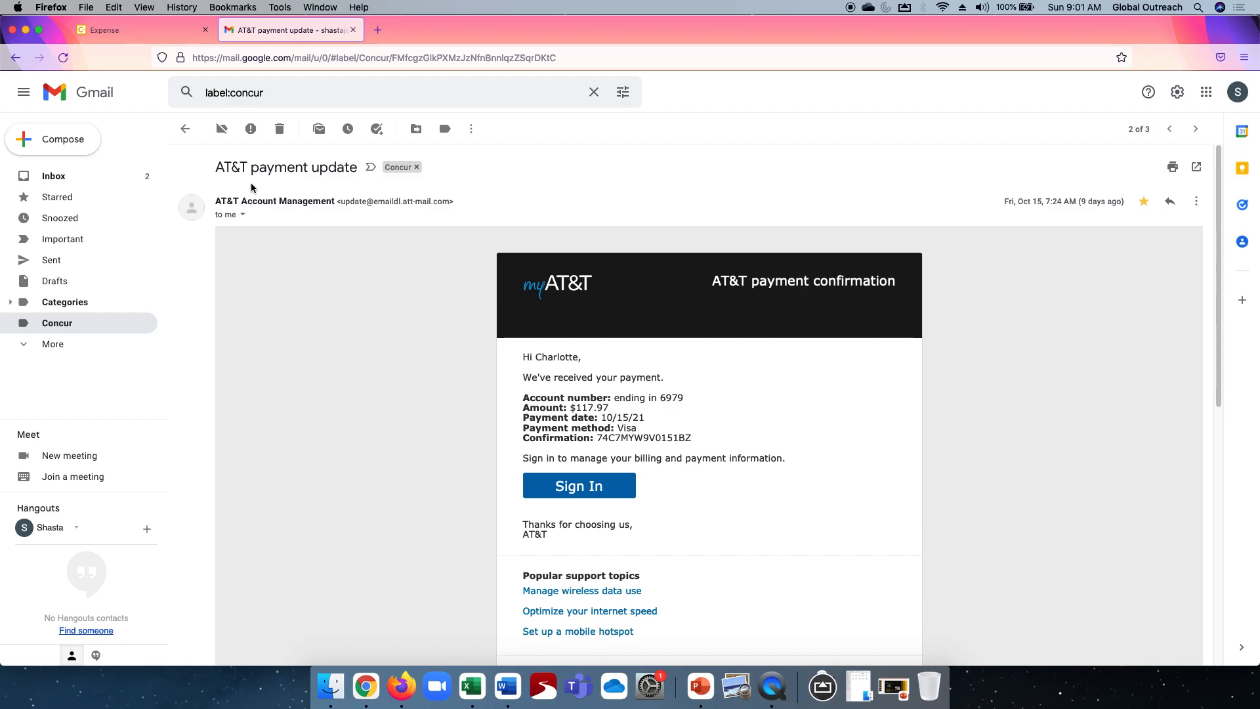
{"action": "scroll", "coordinate": [358, 310], "scroll_direction": "down", "scroll_amount": 10}
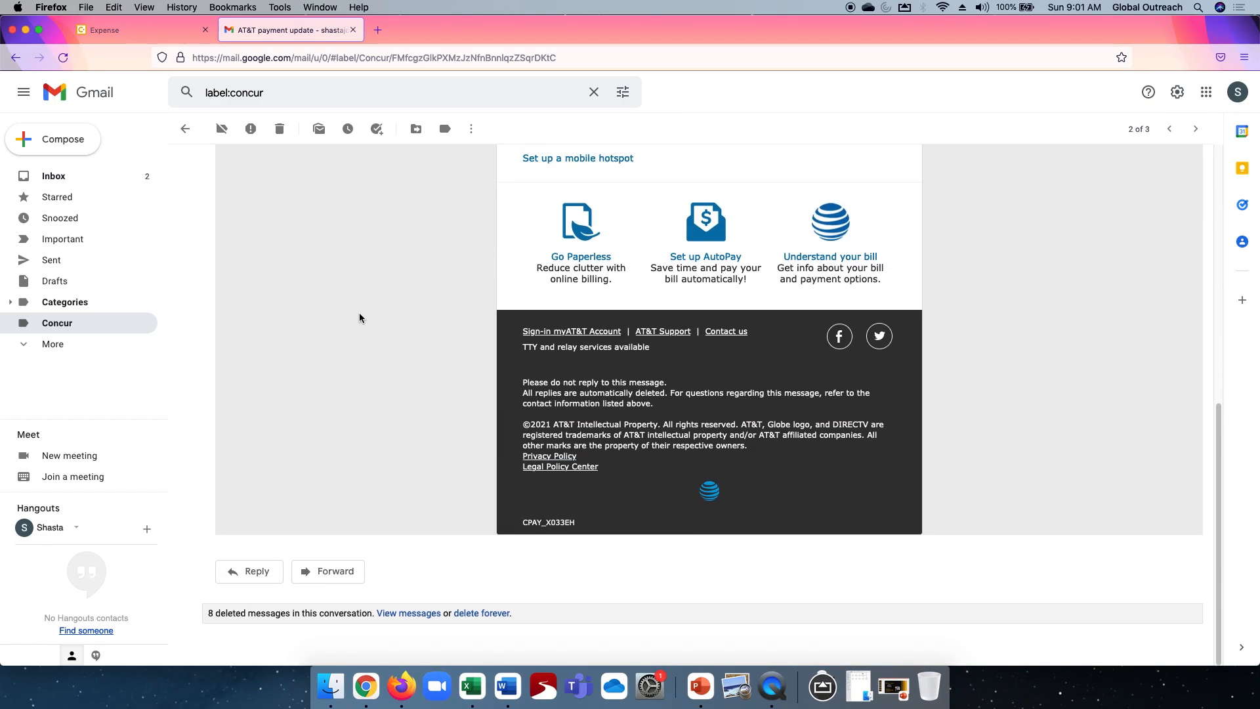
{"action": "left_click", "coordinate": [331, 571]}
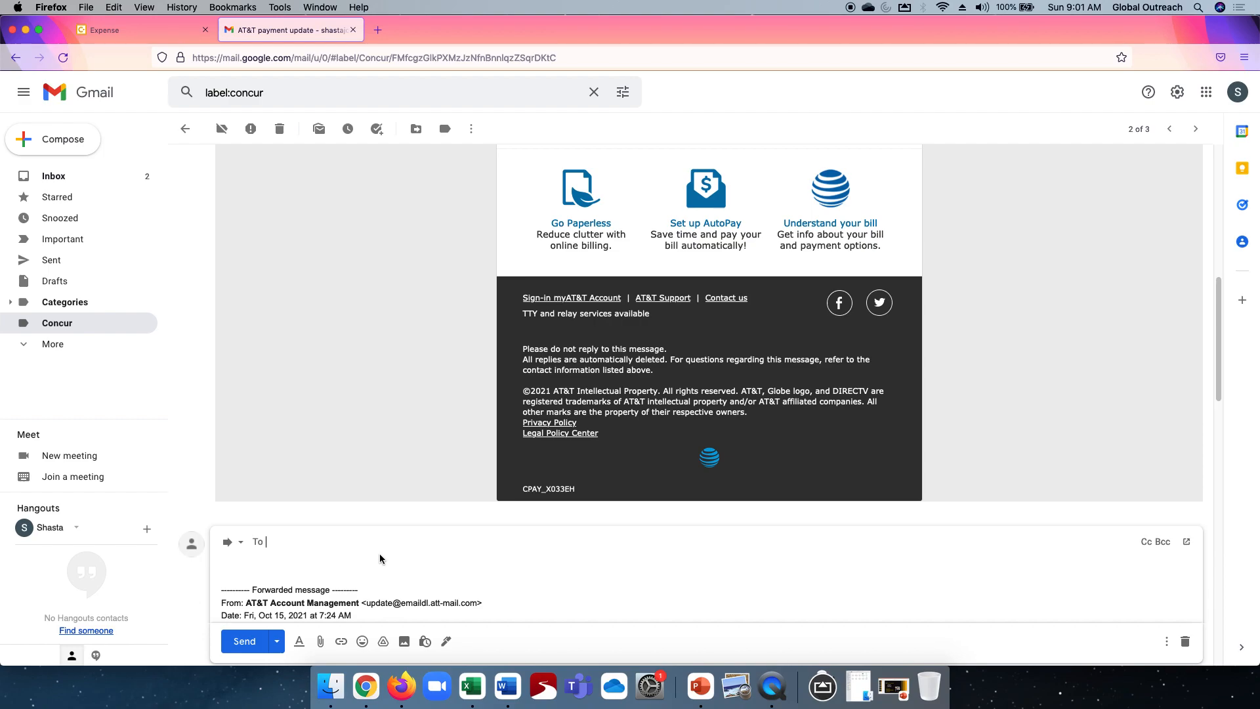
{"action": "type", "text": "rec"}
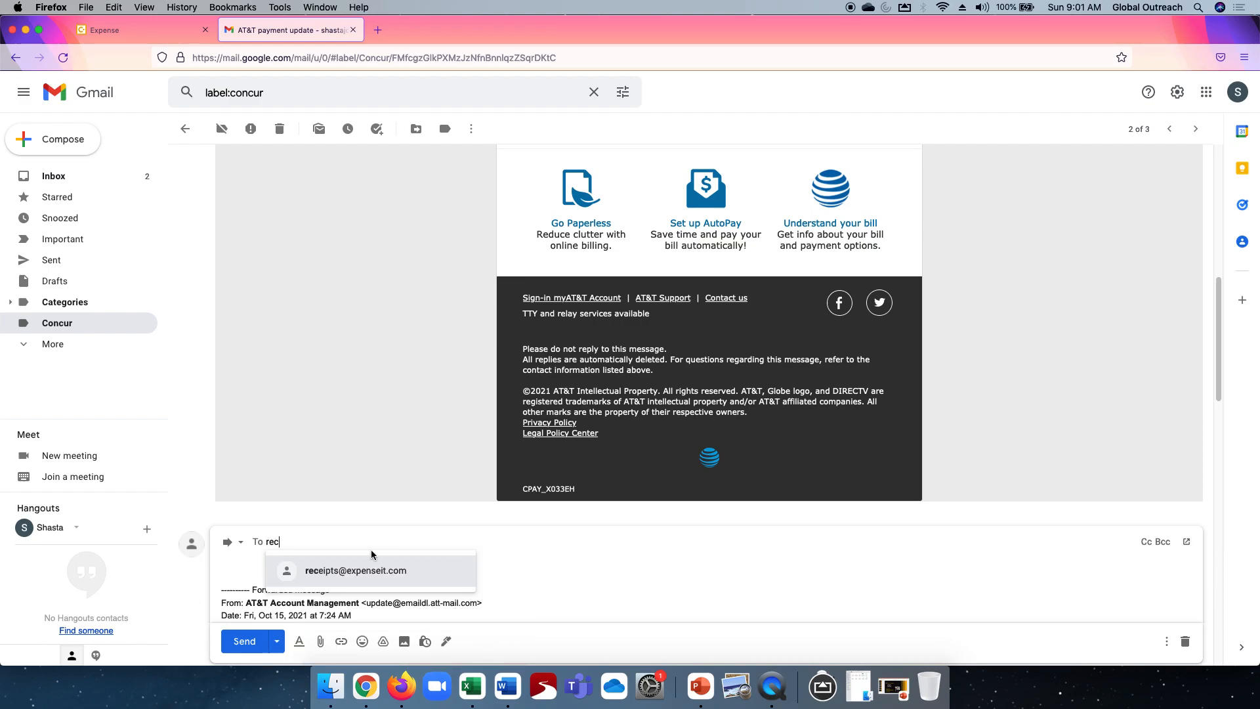
{"action": "left_click", "coordinate": [329, 573]}
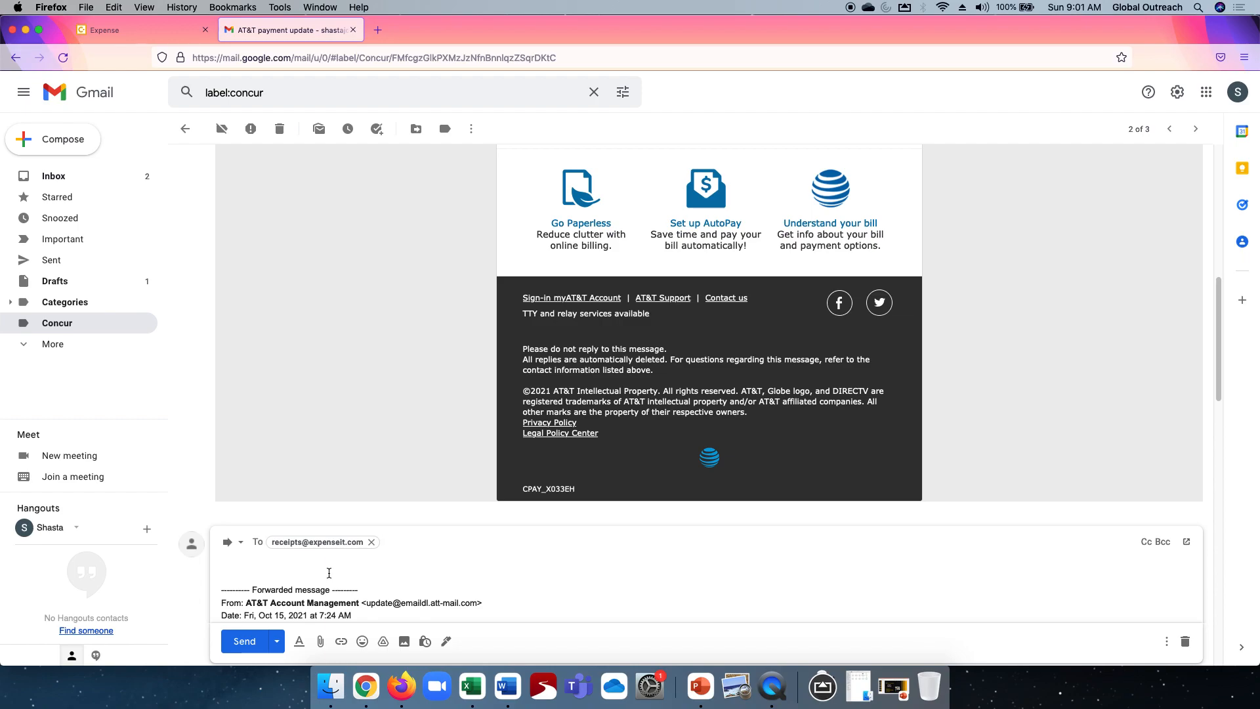
{"action": "left_click", "coordinate": [243, 640]}
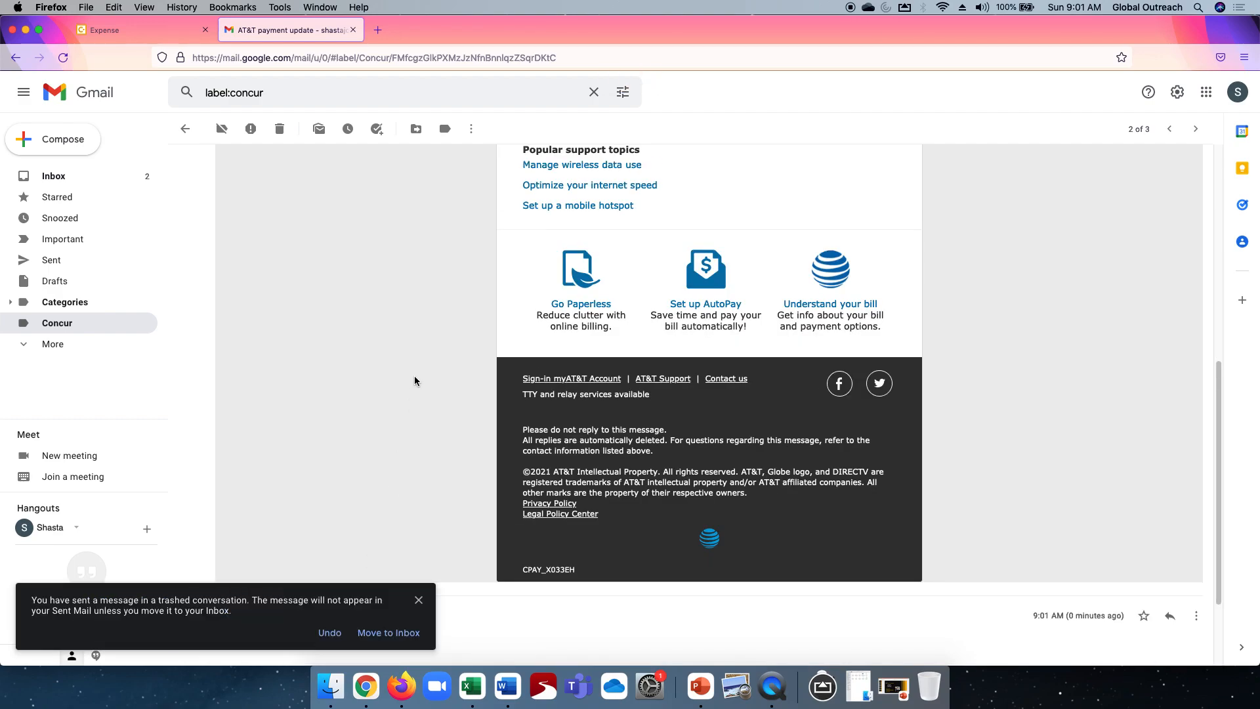
- Back in Concur, open the Expense Assistant information and close it without enabling it
{"action": "left_click", "coordinate": [118, 32]}
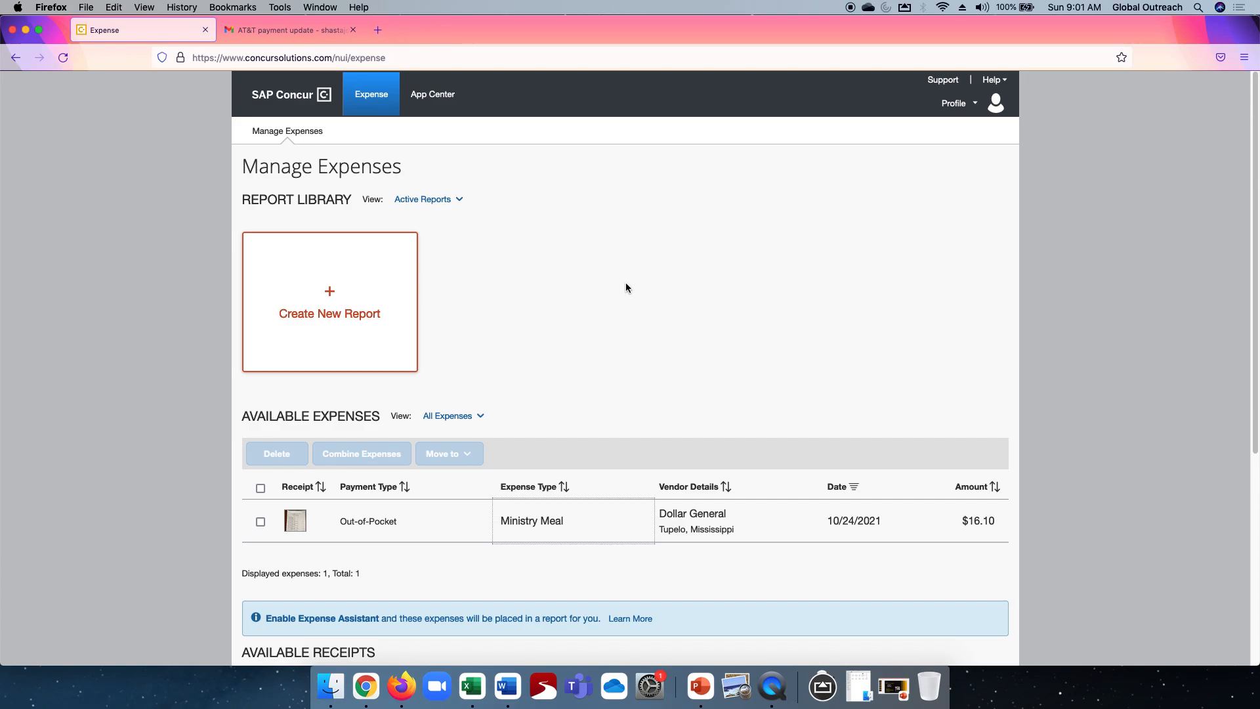
{"action": "scroll", "coordinate": [627, 287], "scroll_direction": "down", "scroll_amount": 3}
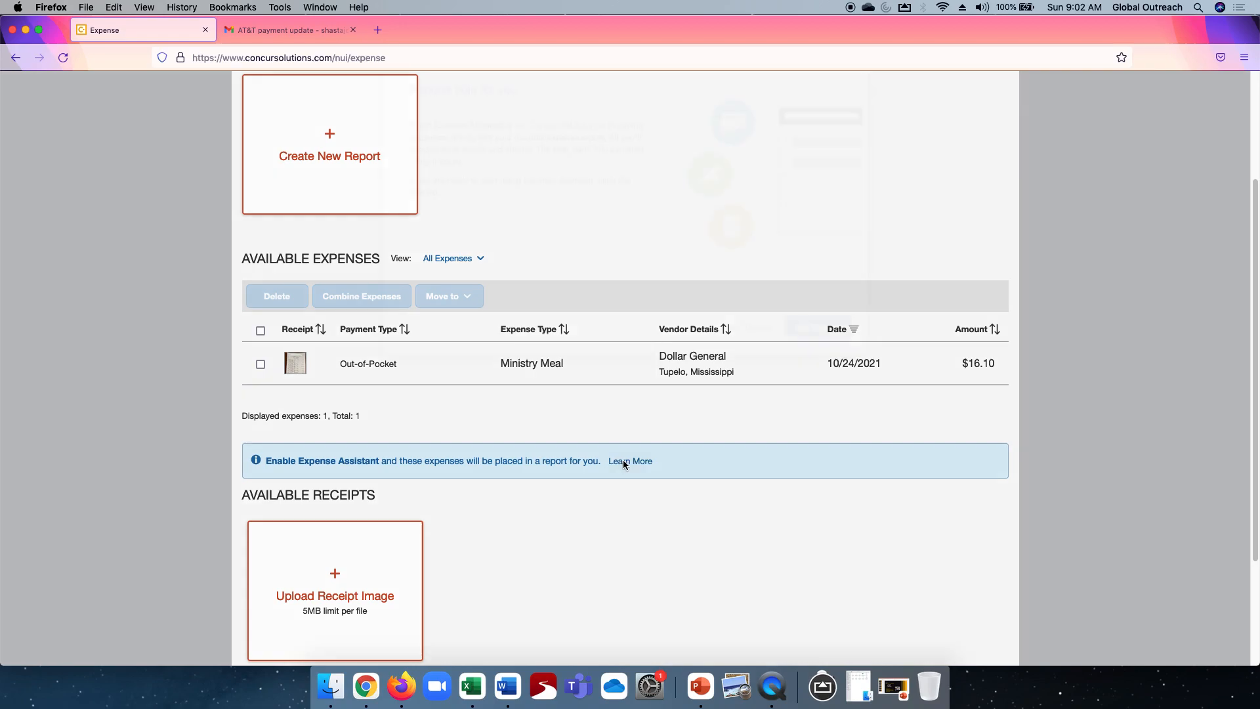
{"action": "left_click", "coordinate": [625, 461]}
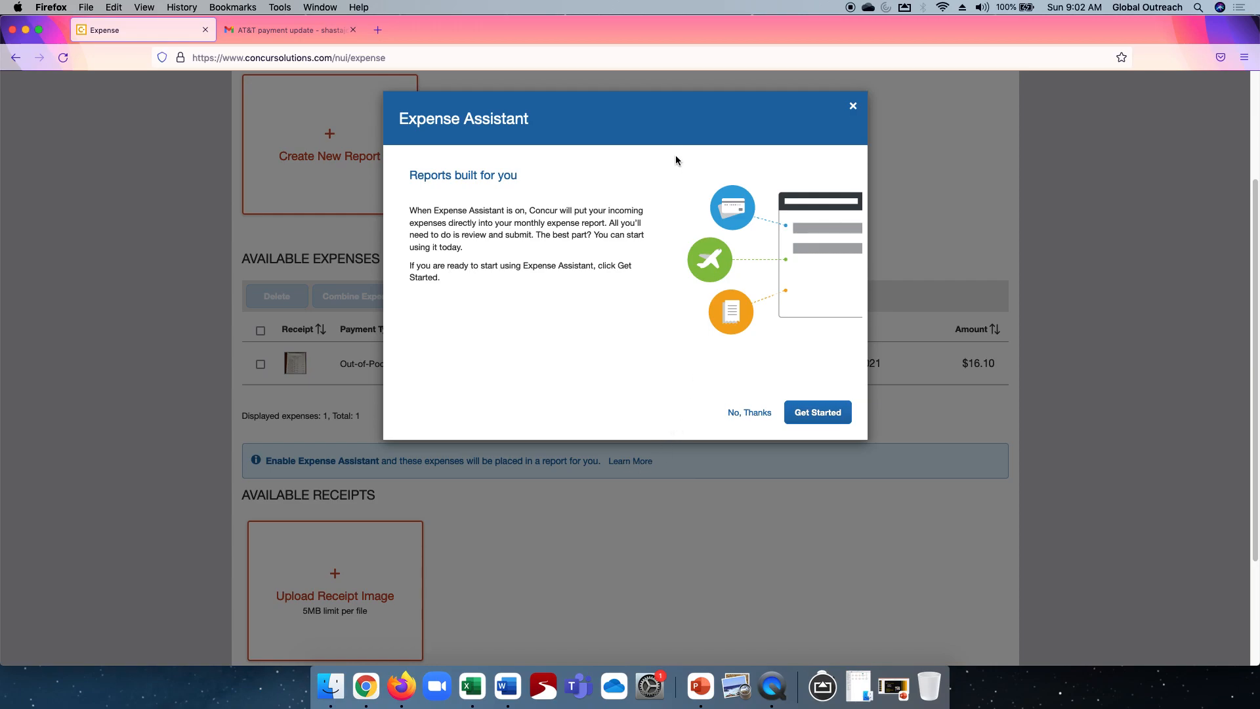
{"action": "left_click", "coordinate": [853, 107]}
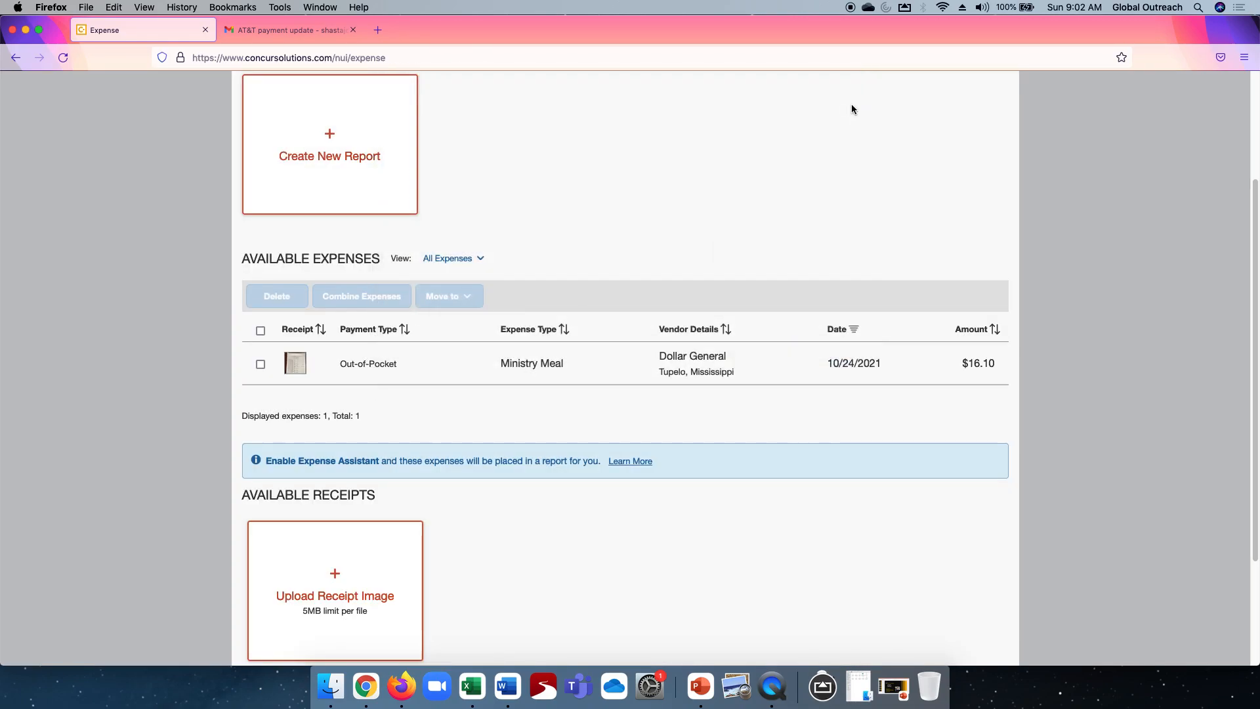
- Reload the expense list and open the AT&T Phone/internet expense's source to review the forwarded email pages
{"action": "left_click", "coordinate": [63, 59]}
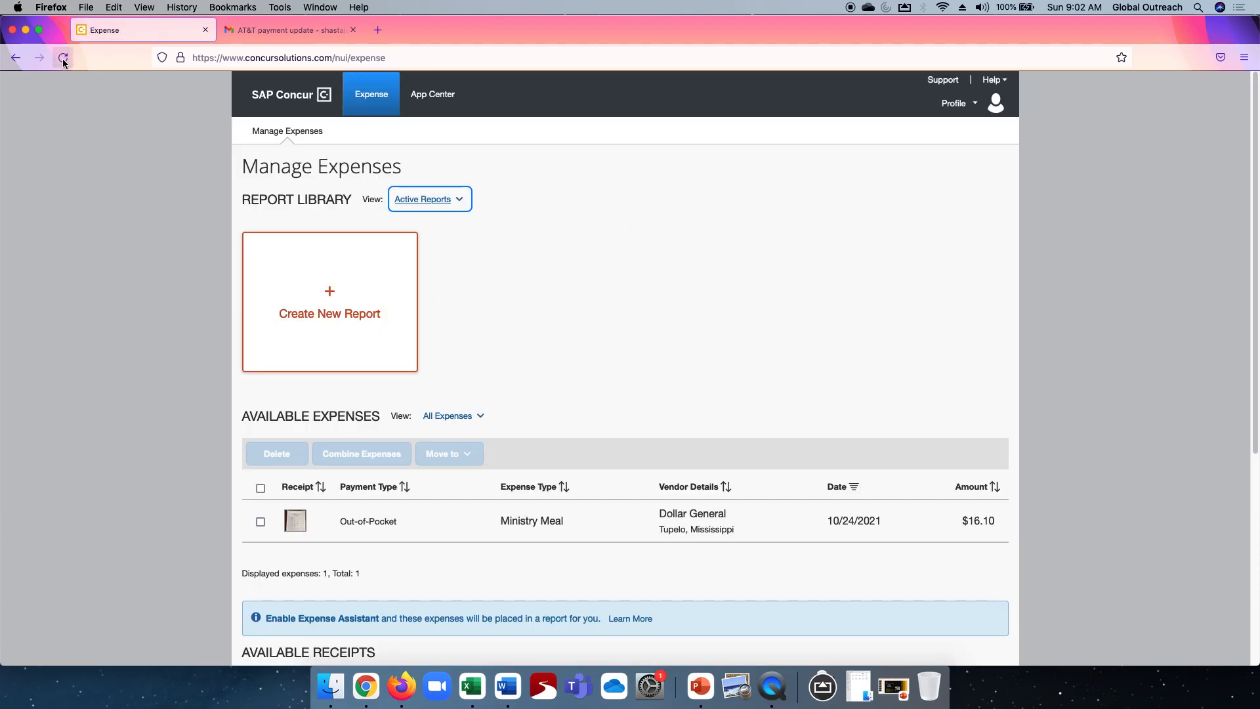
{"action": "left_click", "coordinate": [63, 58]}
{"action": "left_click", "coordinate": [65, 58]}
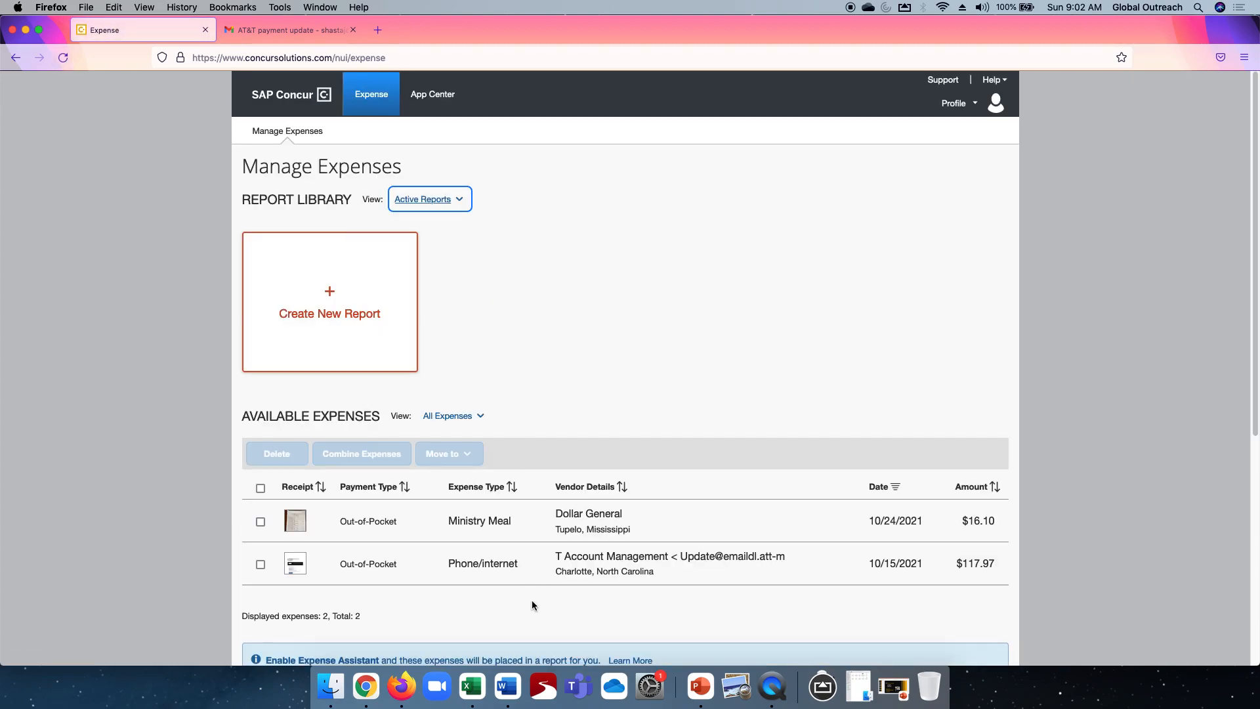
{"action": "left_click", "coordinate": [484, 563]}
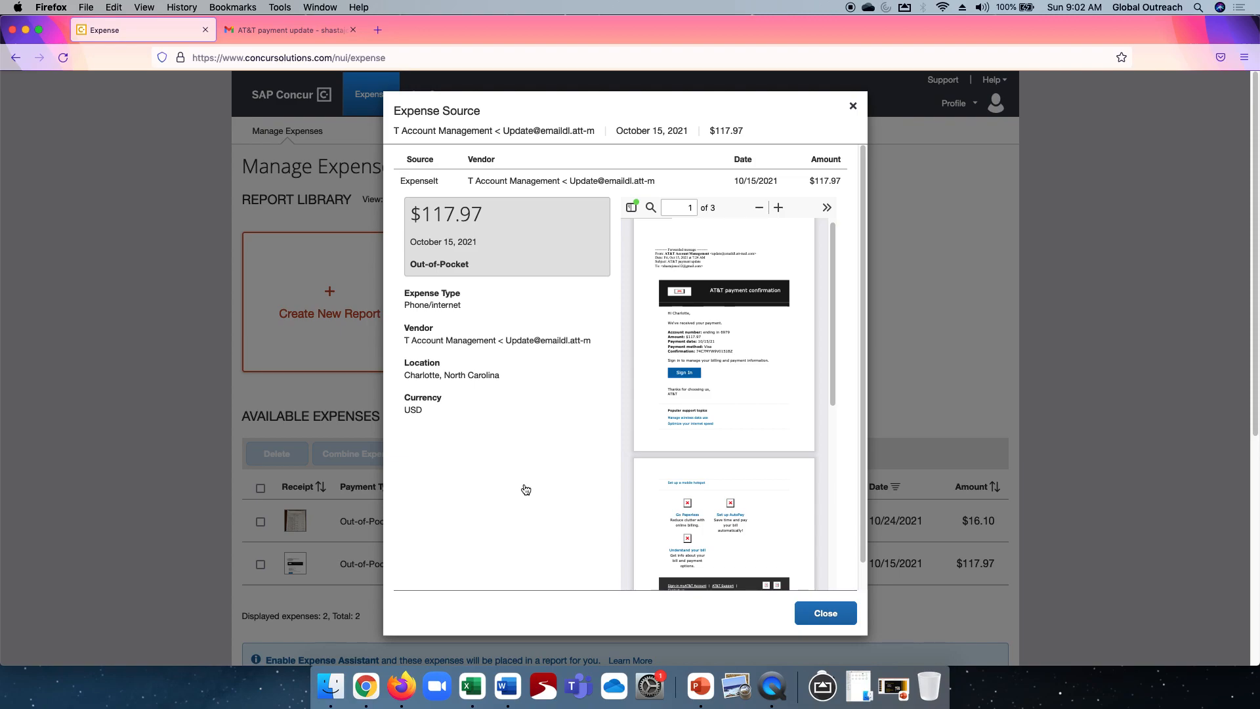
{"action": "scroll", "coordinate": [715, 474], "scroll_direction": "down", "scroll_amount": 5}
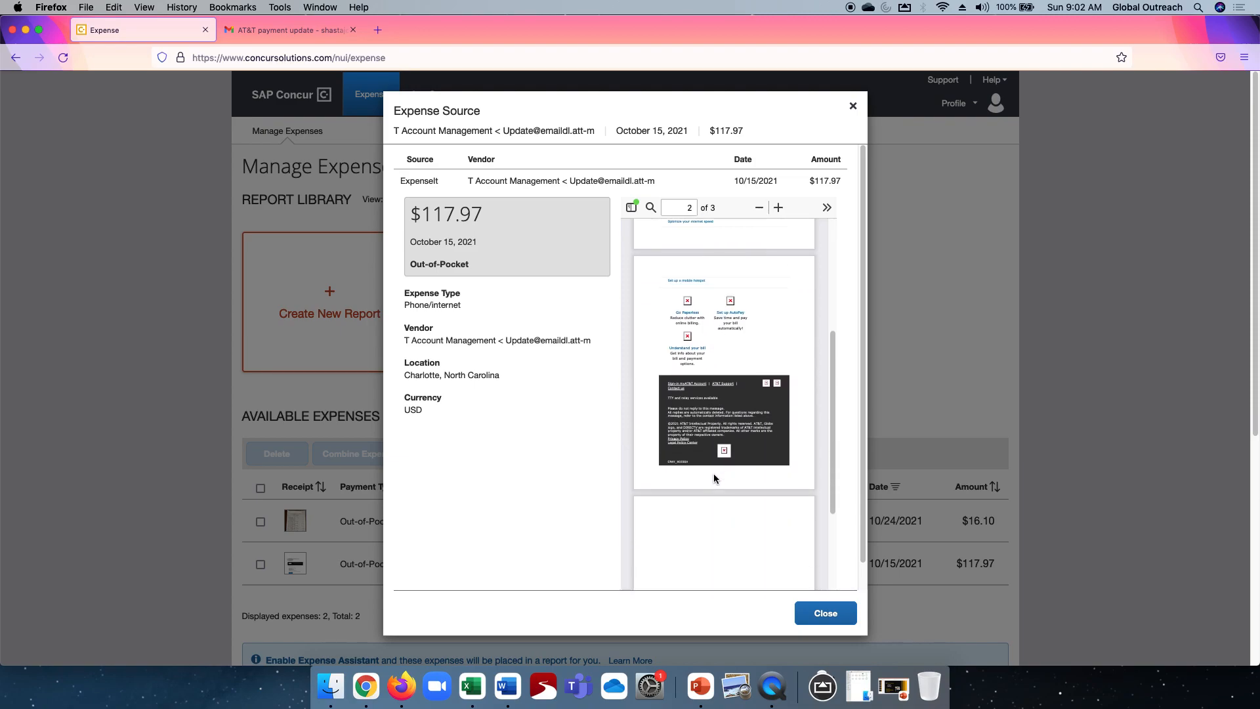
{"action": "scroll", "coordinate": [714, 474], "scroll_direction": "up", "scroll_amount": 5}
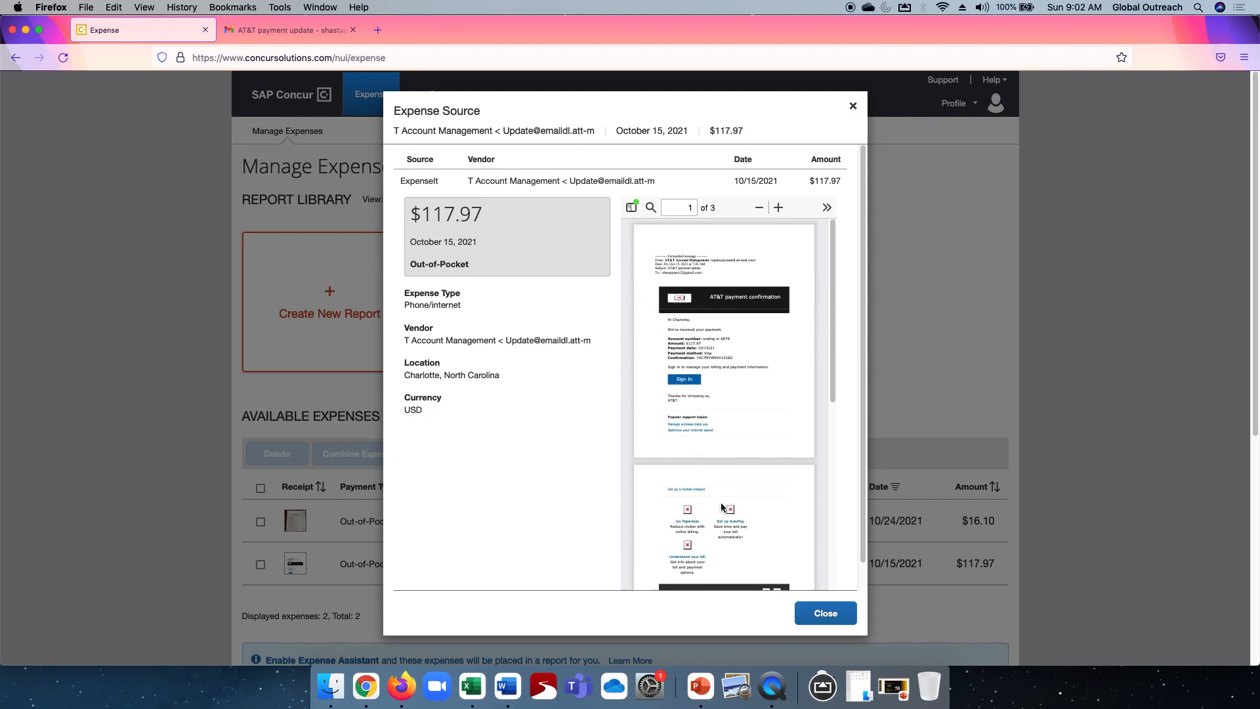
{"action": "left_click", "coordinate": [824, 613]}
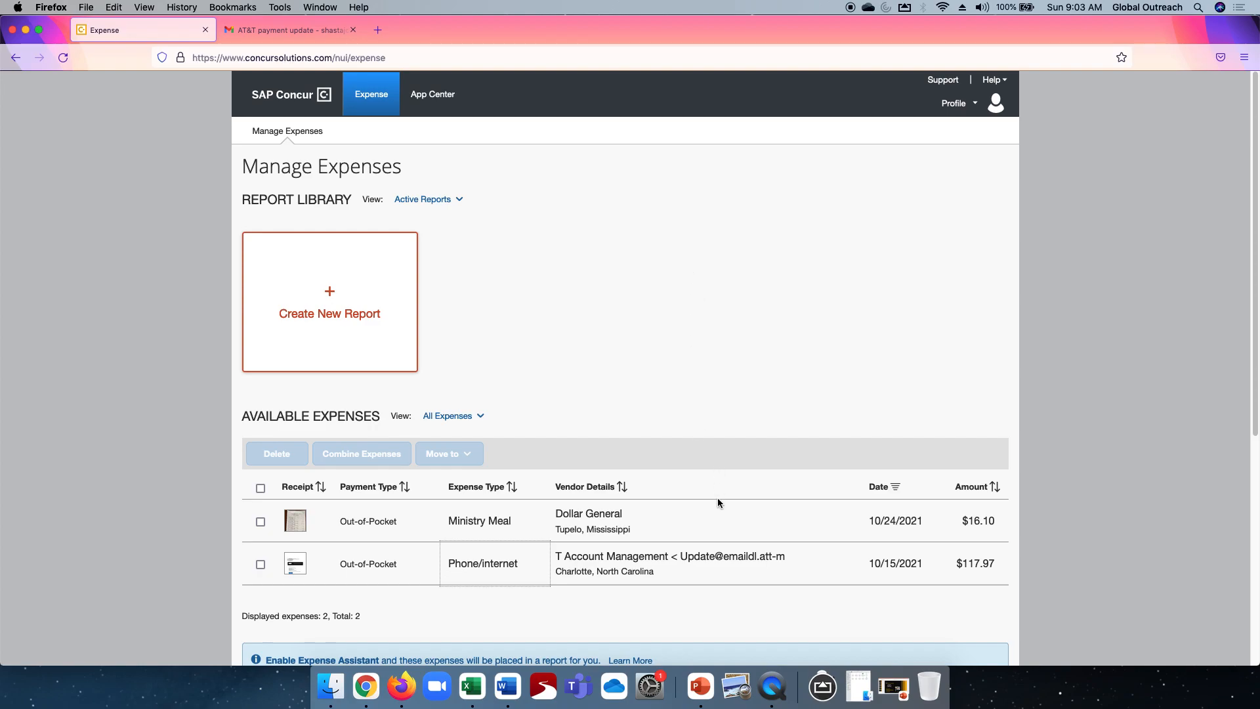
- Upload the Multiple, Publix 36.41, Starbucks 2.90 and Walmart 83.01 receipt PDFs from the Receipts folder as receipt images
{"action": "left_click", "coordinate": [846, 686]}
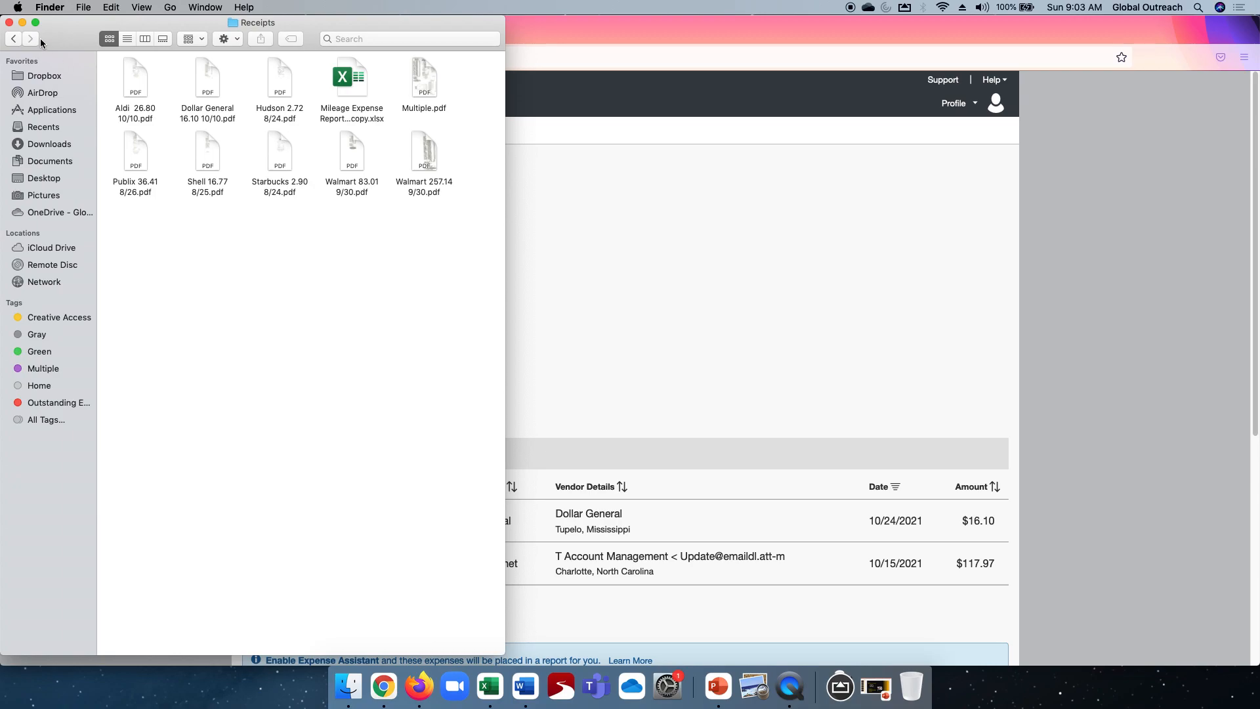
{"action": "left_click", "coordinate": [22, 23]}
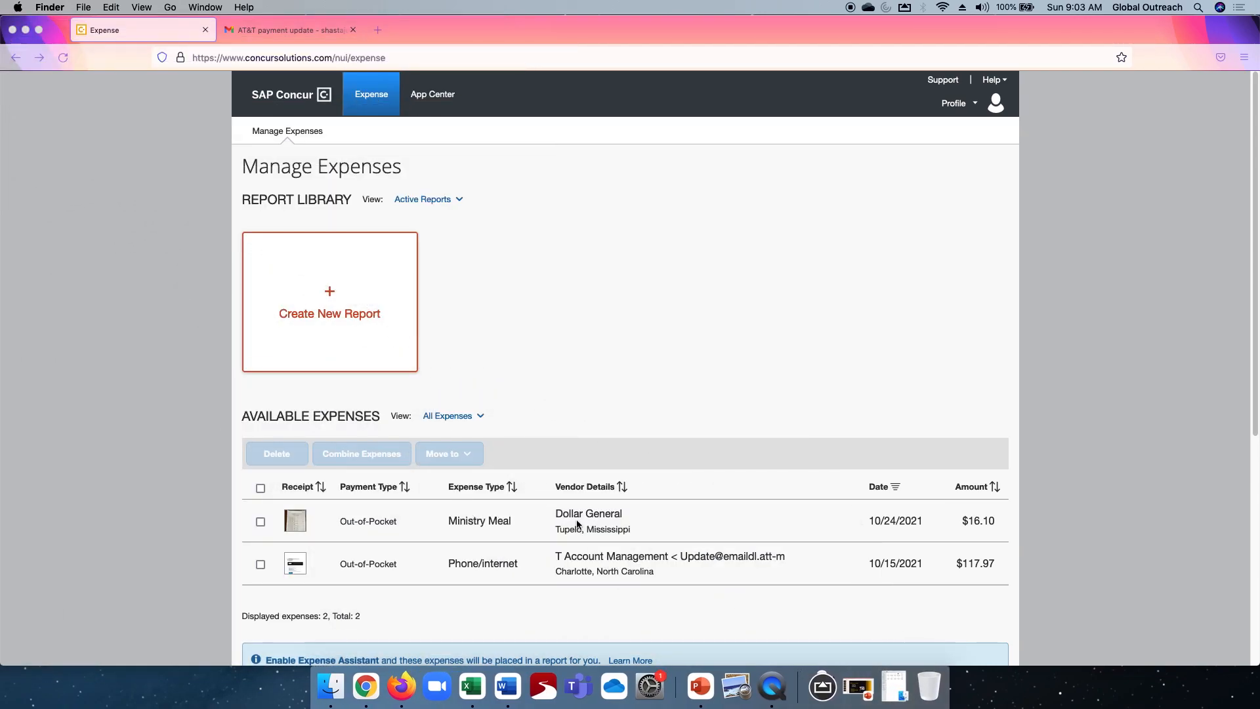
{"action": "scroll", "coordinate": [570, 525], "scroll_direction": "down", "scroll_amount": 4}
{"action": "scroll", "coordinate": [569, 523], "scroll_direction": "down", "scroll_amount": 2}
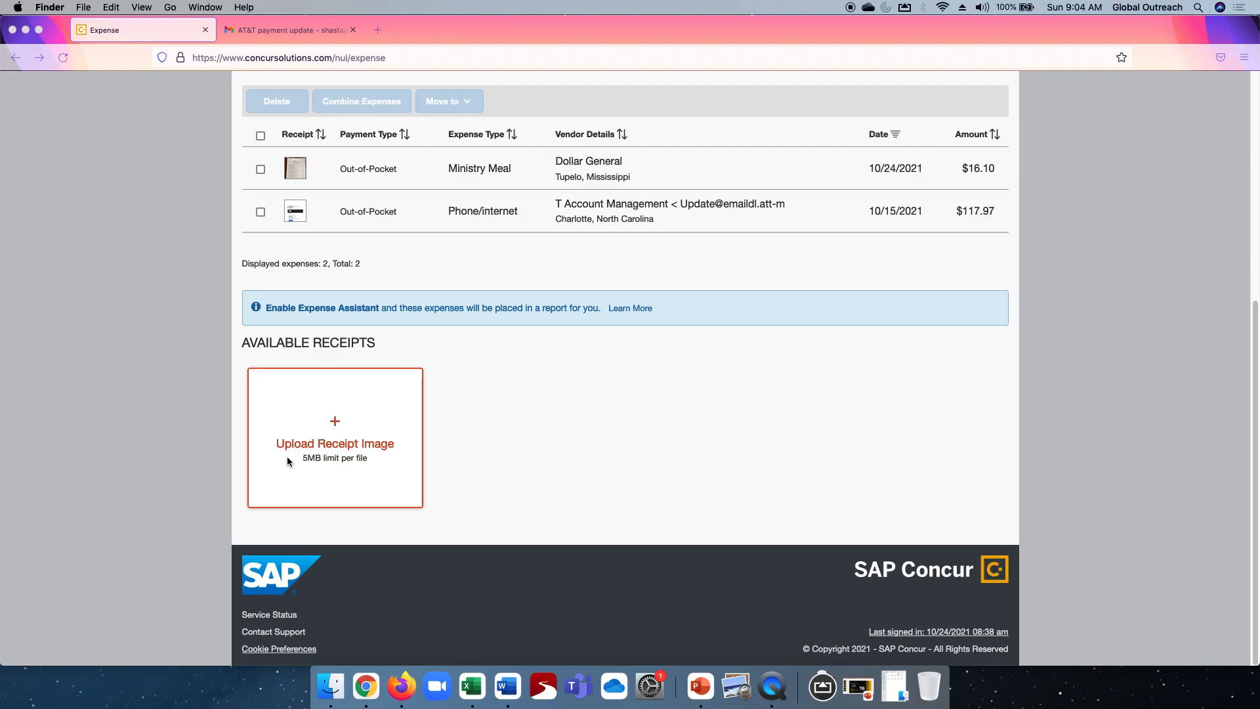
{"action": "left_click", "coordinate": [357, 411]}
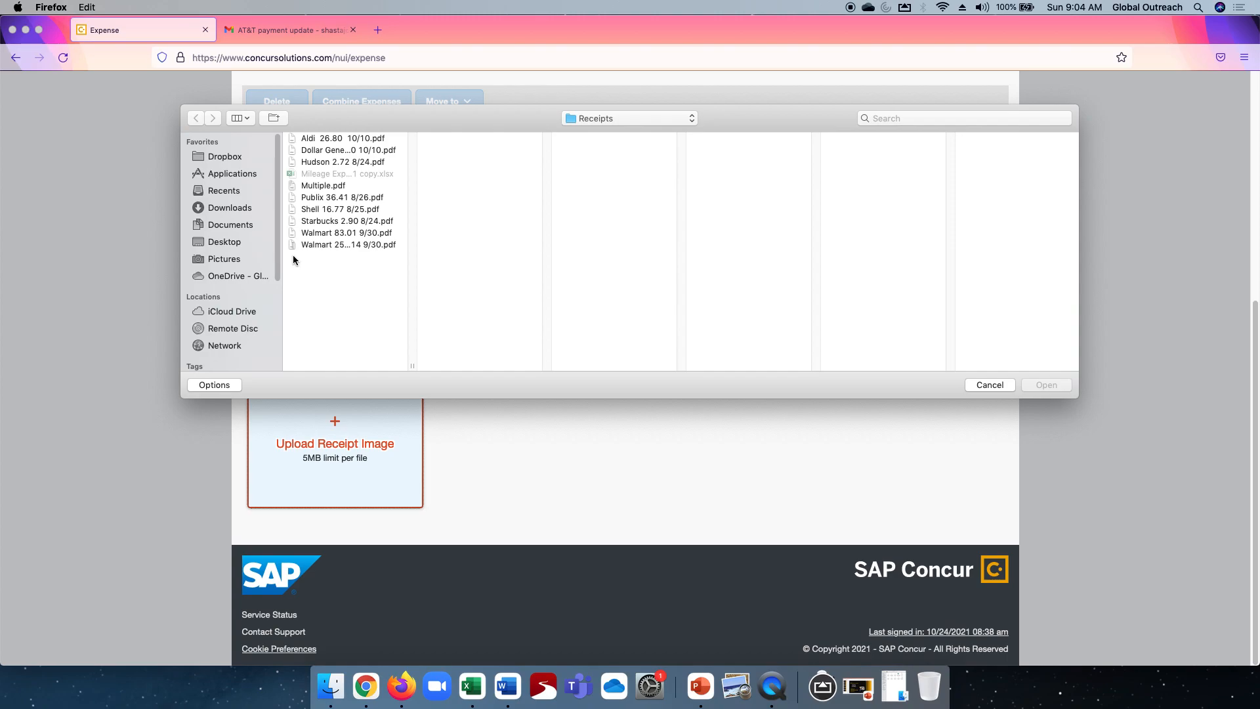
{"action": "left_click", "coordinate": [297, 187]}
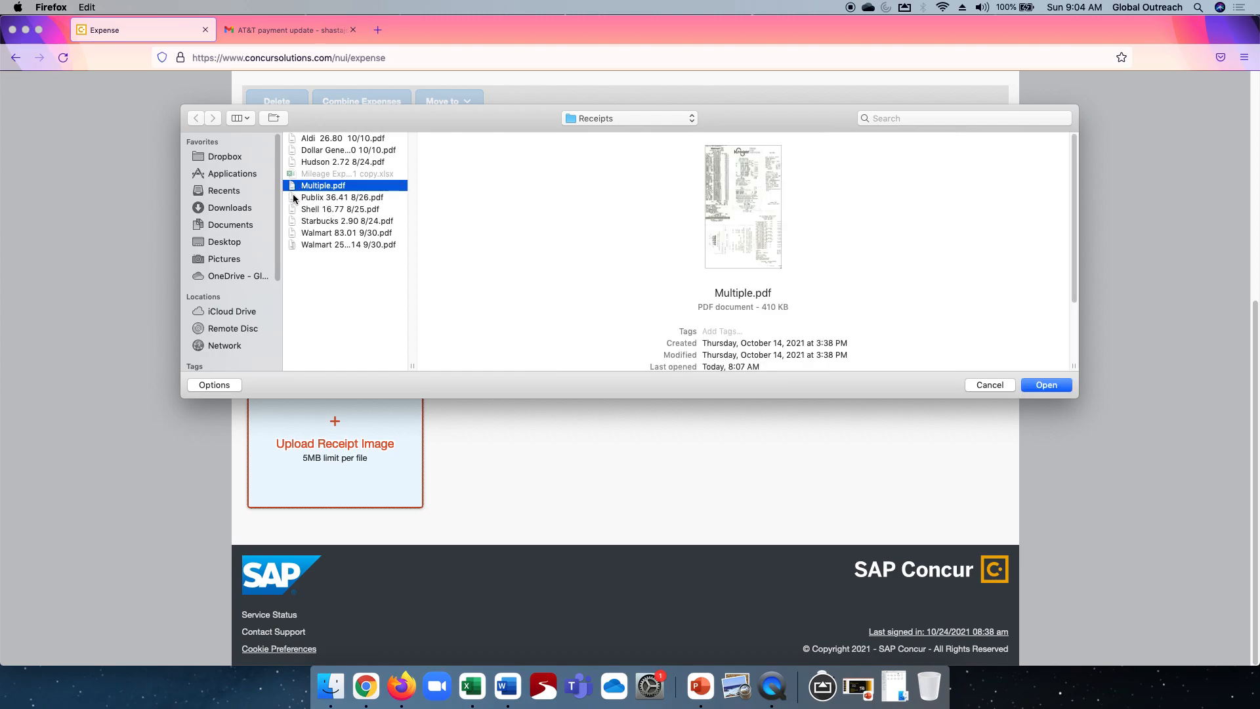
{"action": "left_click", "coordinate": [293, 196], "text": "super"}
{"action": "left_click", "coordinate": [293, 219], "text": "super"}
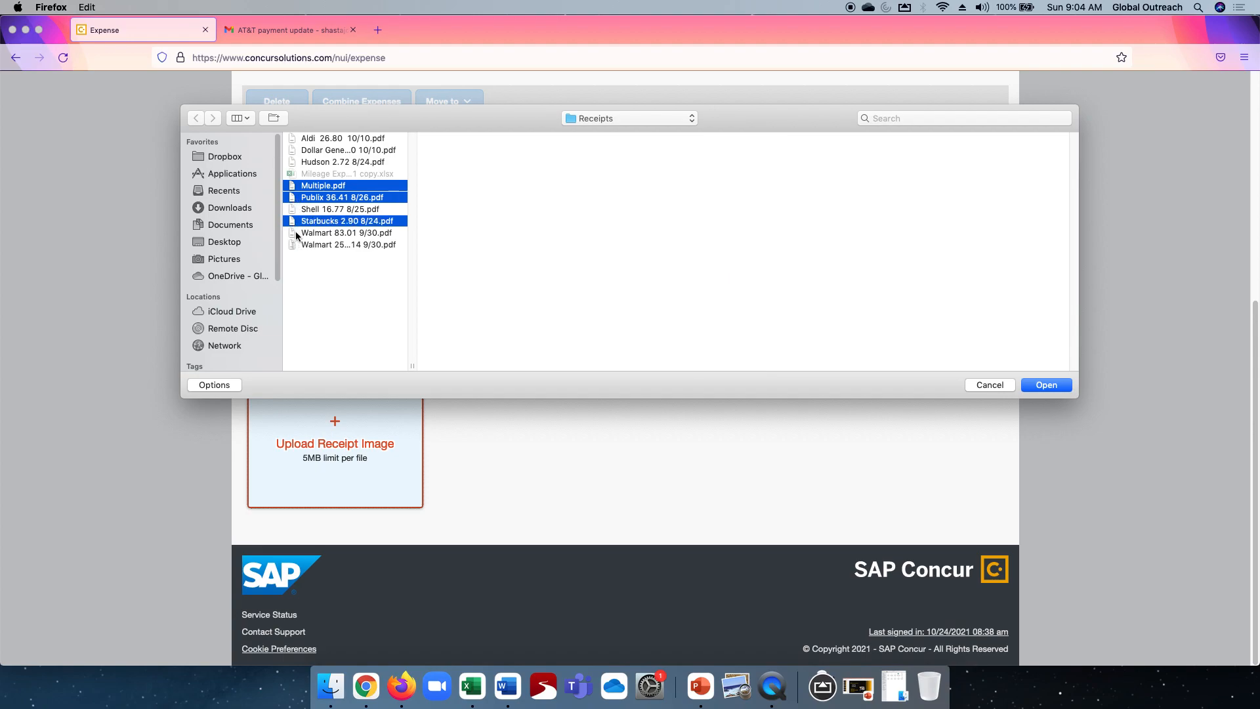
{"action": "left_click", "coordinate": [297, 234], "text": "super"}
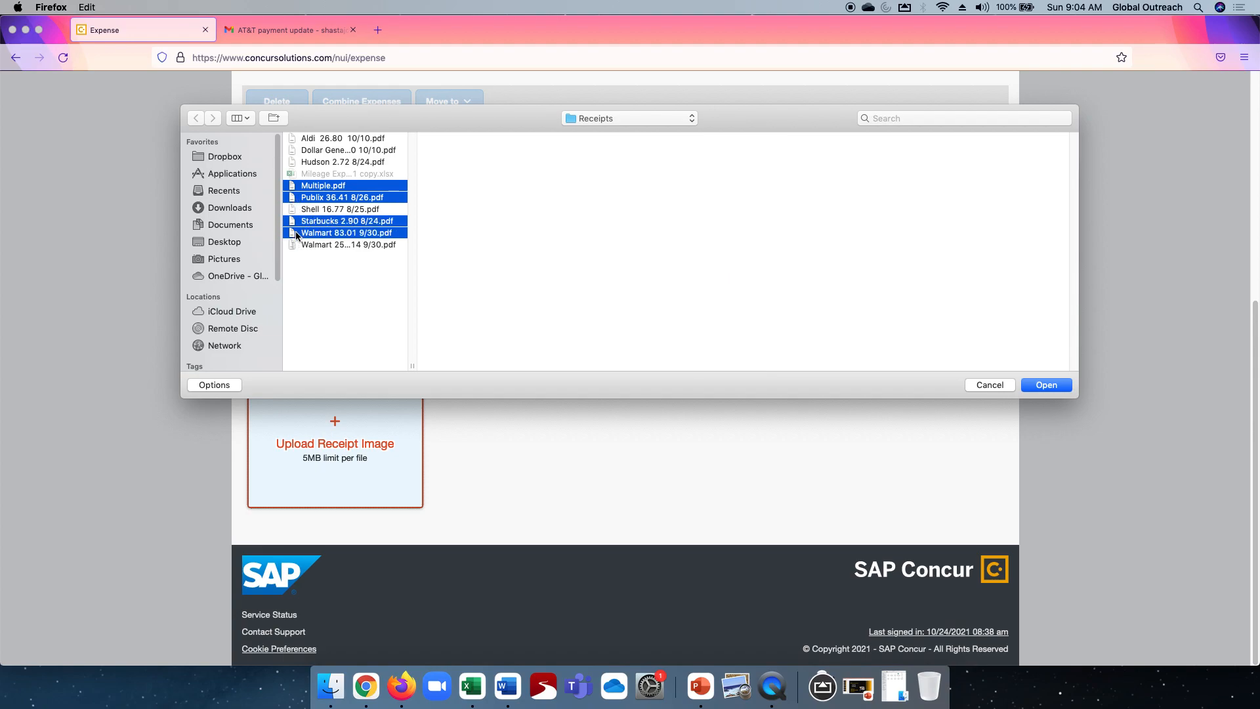
{"action": "left_click", "coordinate": [1043, 386]}
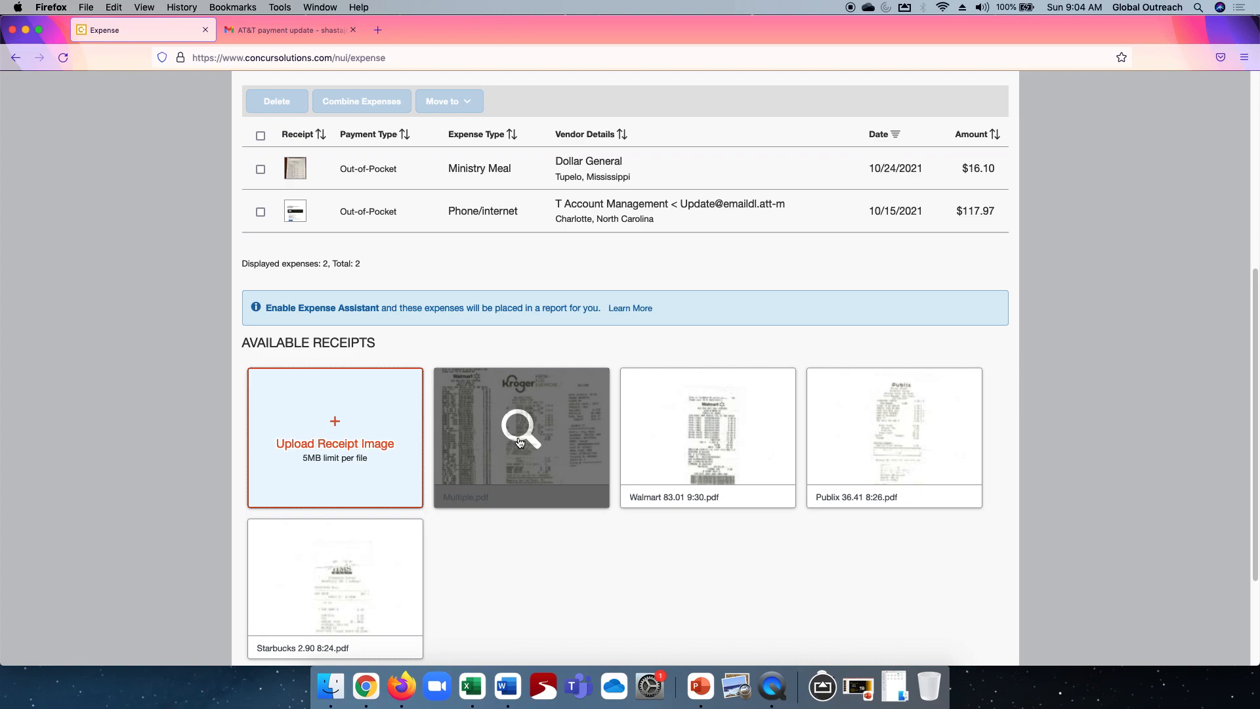
- Delete the Multiple.pdf receipt image from the available receipts
{"action": "left_click", "coordinate": [556, 443]}
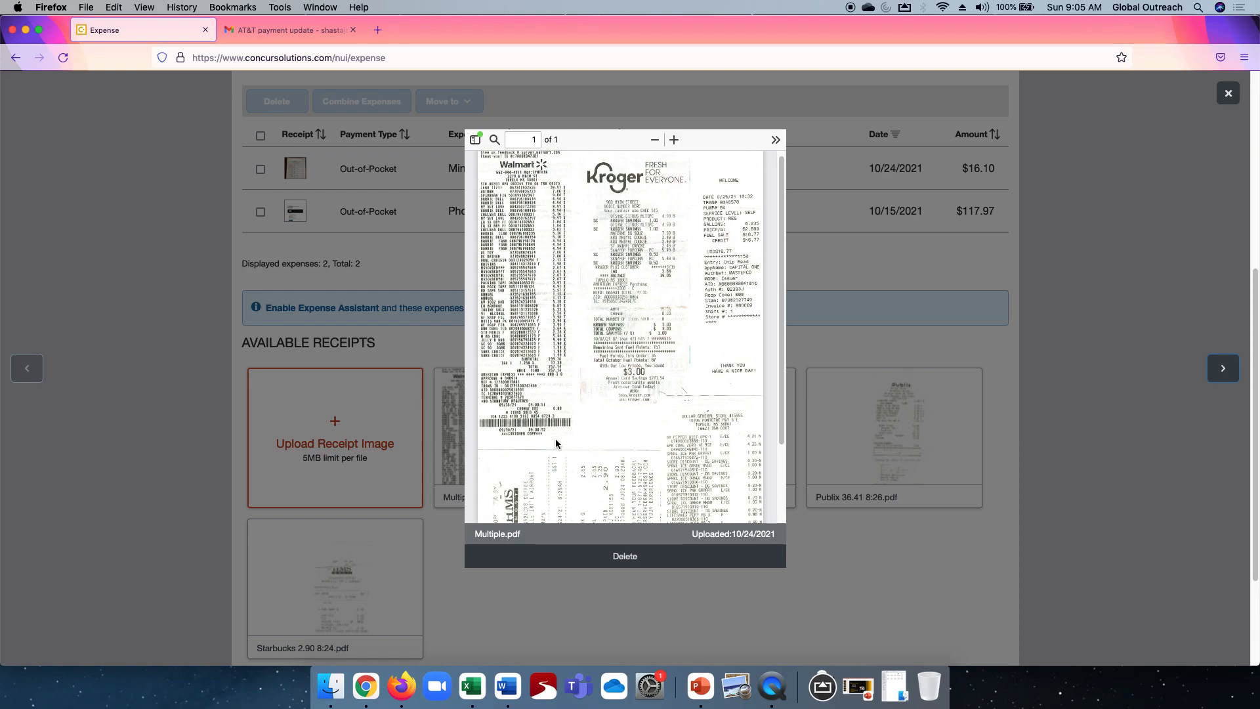
{"action": "left_click", "coordinate": [624, 558]}
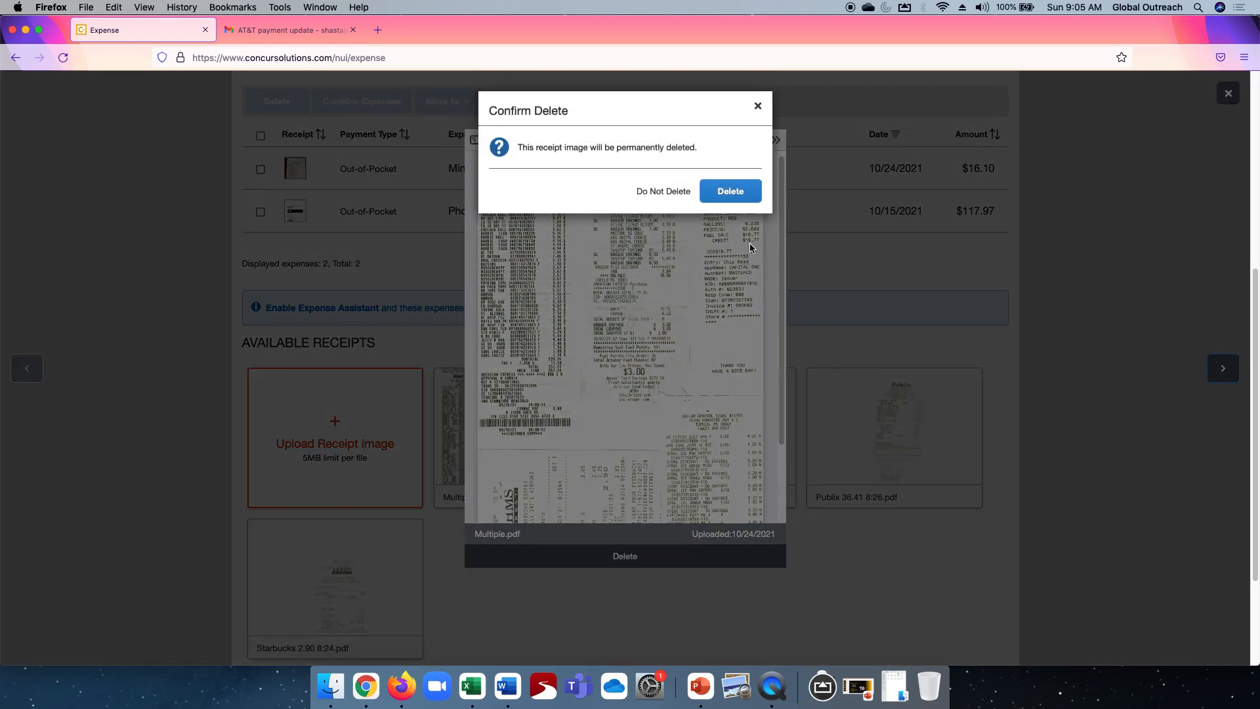
{"action": "left_click", "coordinate": [729, 196]}
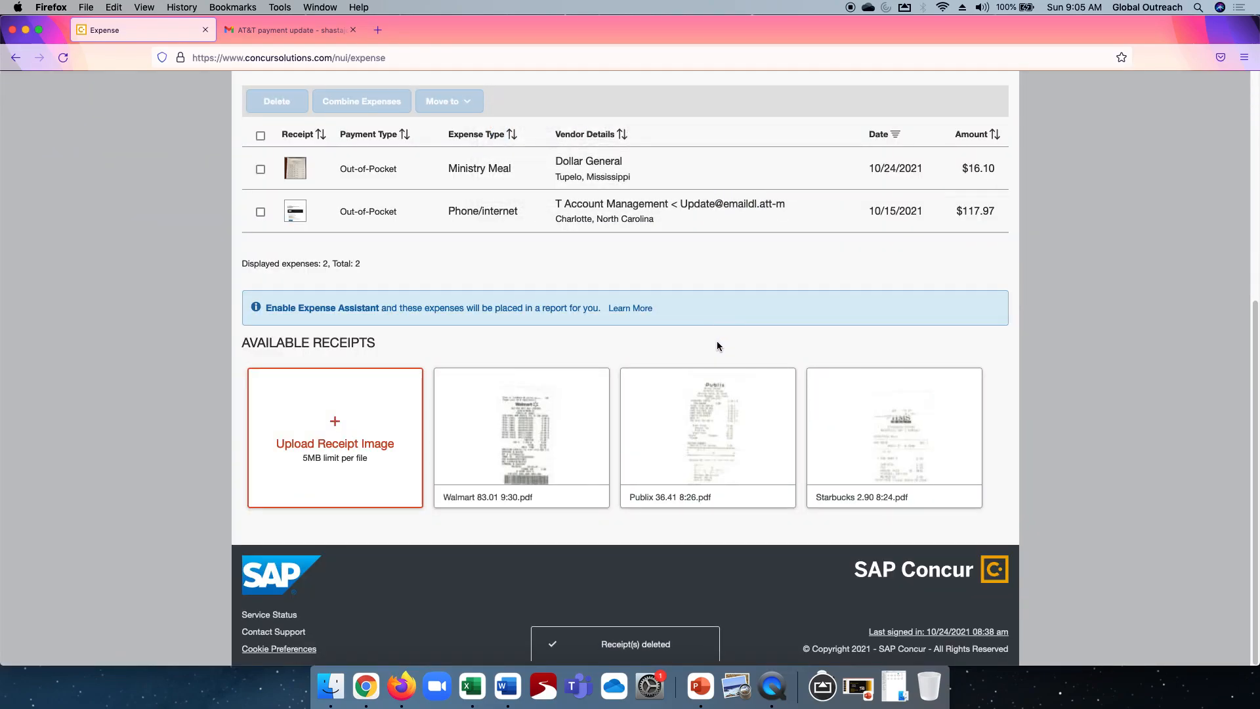
- Preview the Walmart 83.01 receipt image and close it
{"action": "left_click", "coordinate": [502, 432]}
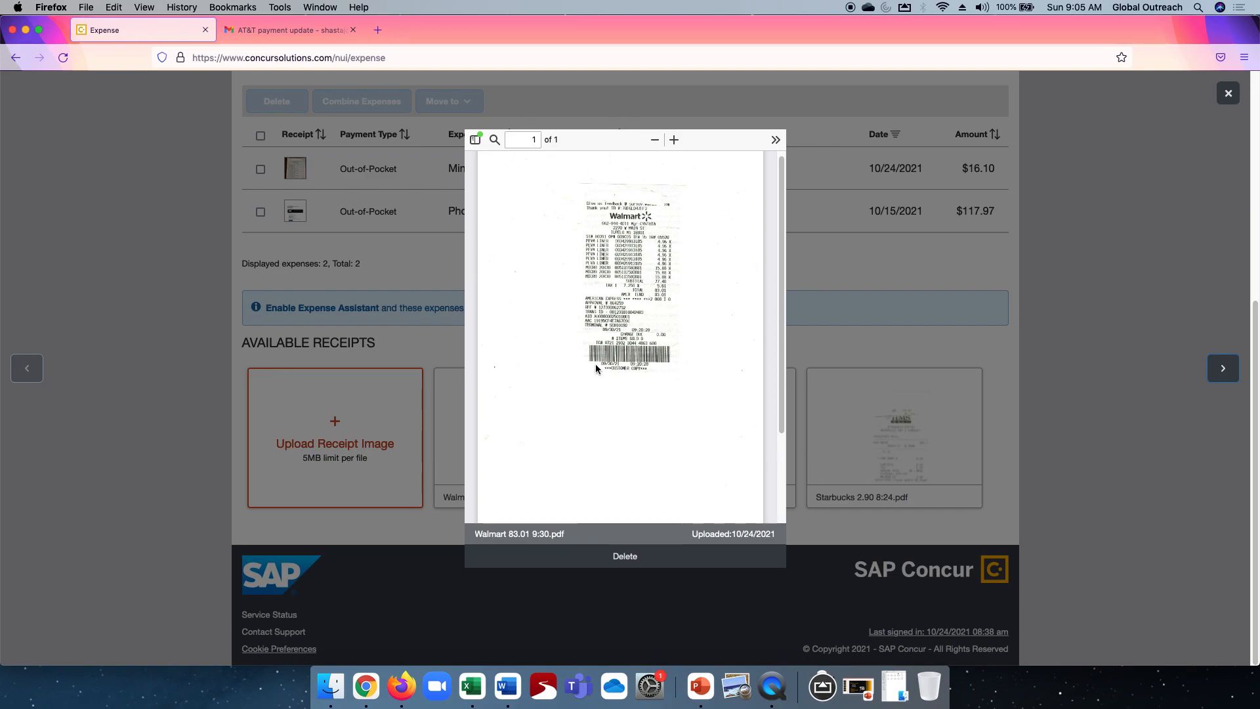
{"action": "left_click", "coordinate": [862, 341]}
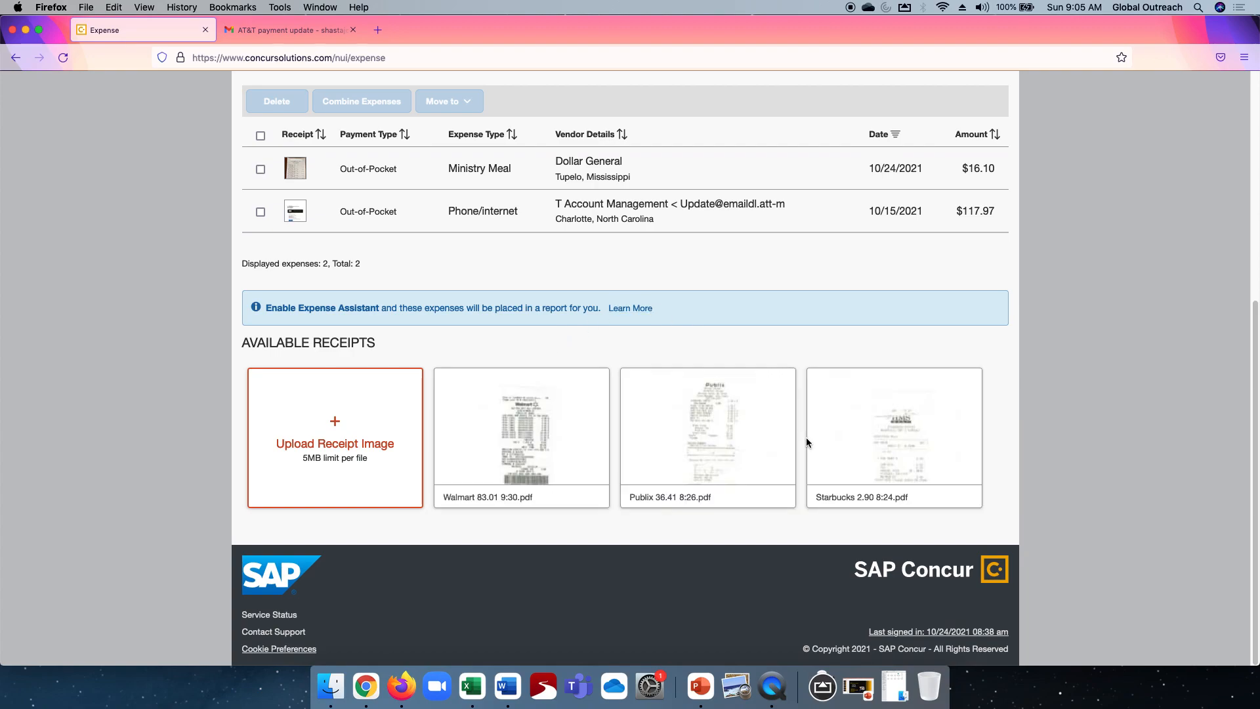
{"action": "scroll", "coordinate": [740, 315], "scroll_direction": "up", "scroll_amount": 5}
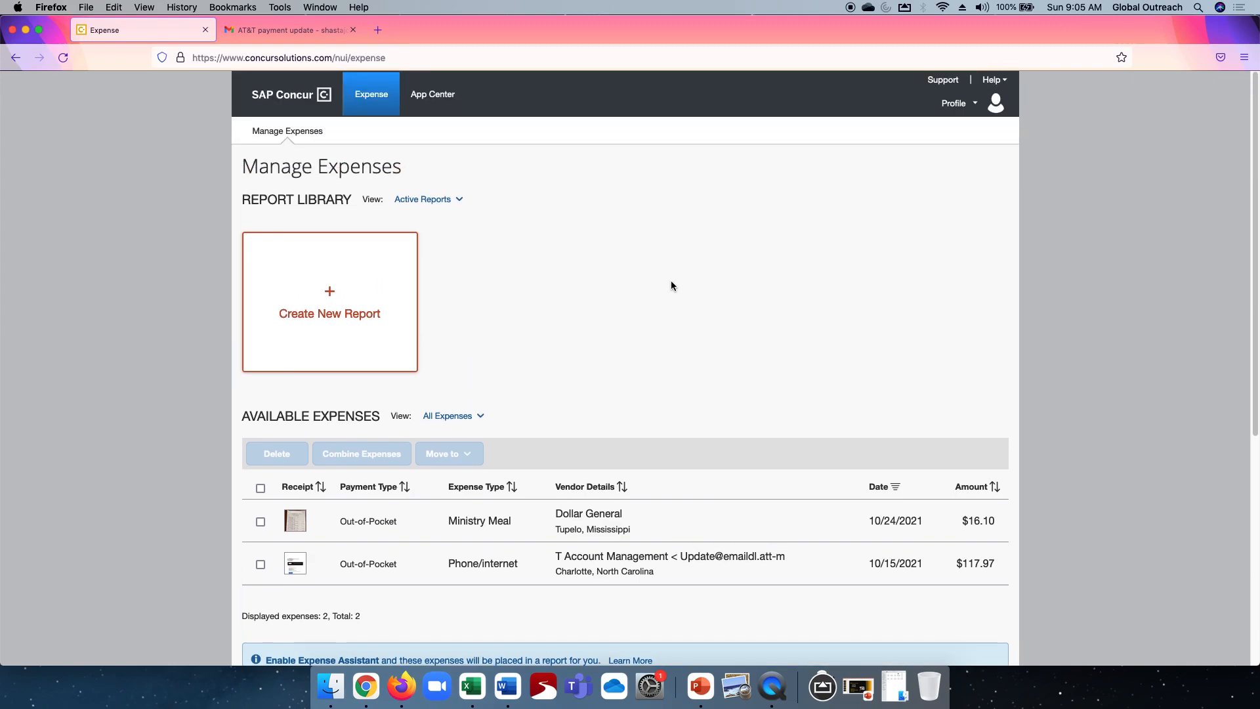
{"action": "scroll", "coordinate": [671, 283], "scroll_direction": "down", "scroll_amount": 5}
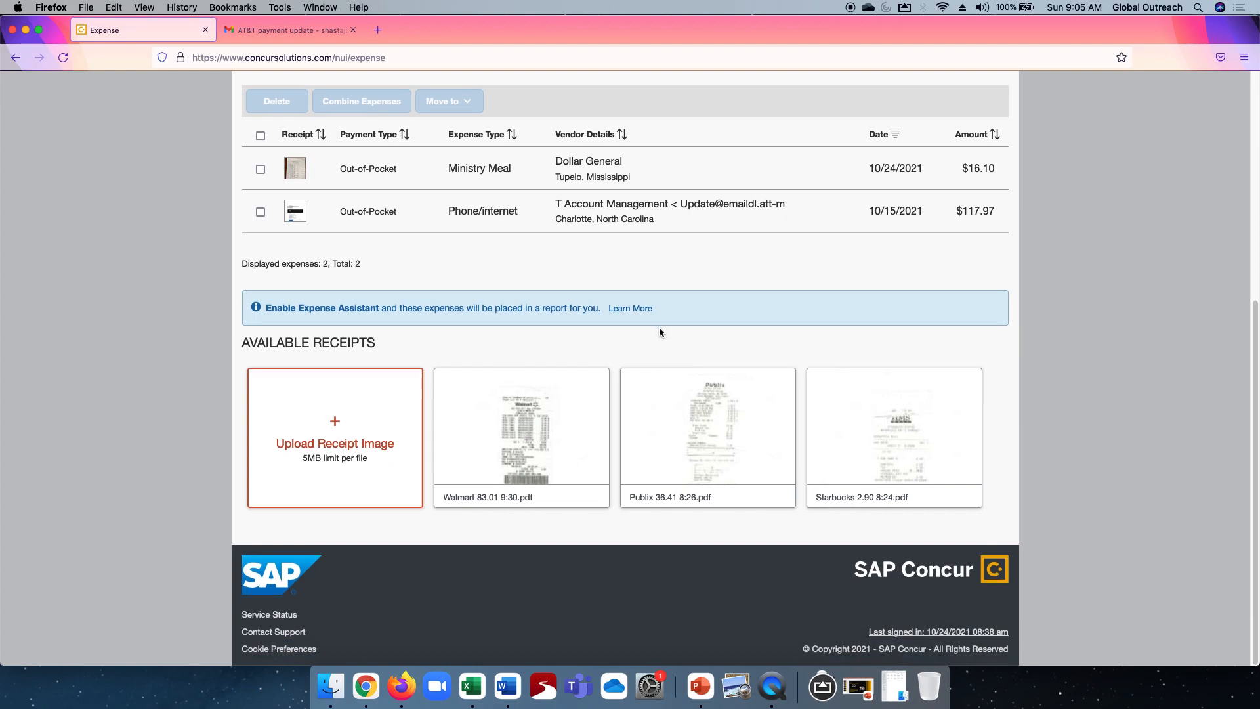
{"action": "scroll", "coordinate": [660, 328], "scroll_direction": "up", "scroll_amount": 5}
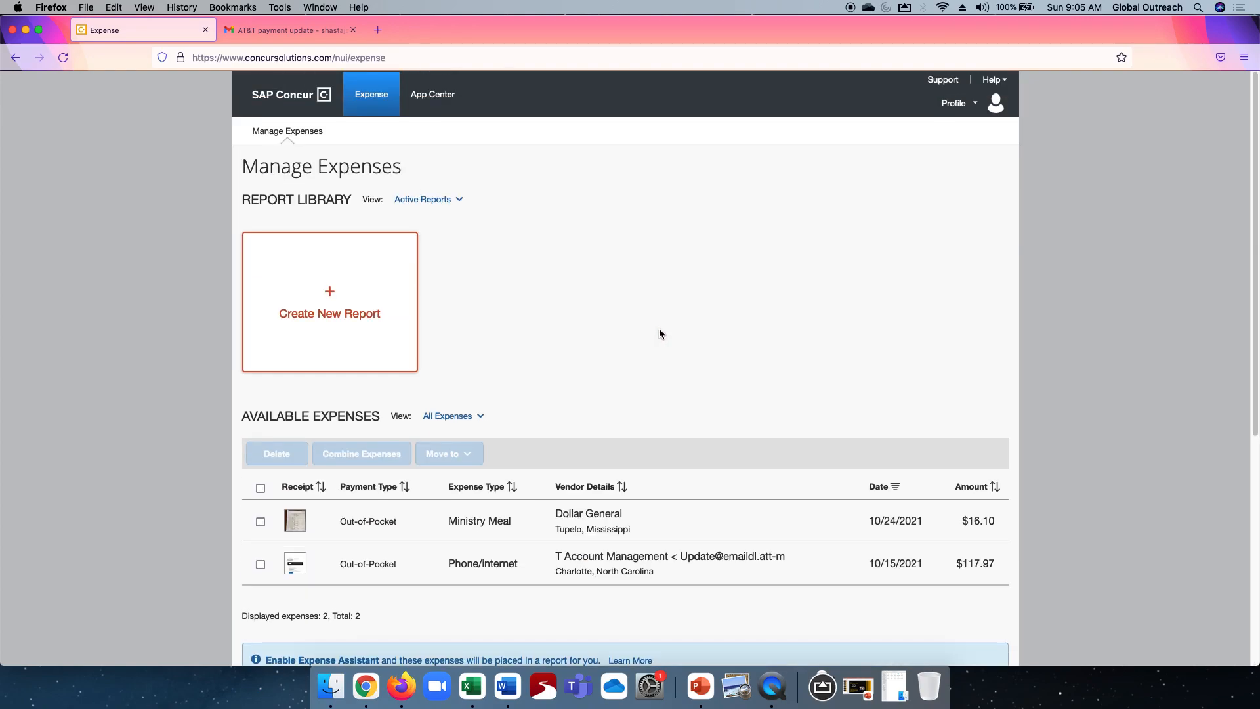